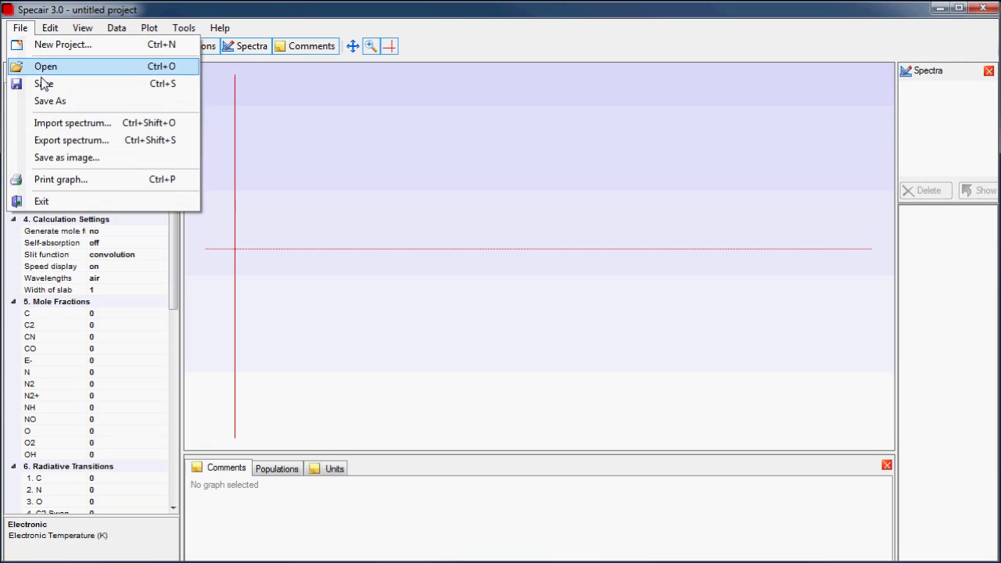
# Import spectrum.dat, plotting its 302–320 nm emission spectrum peaking near 309 nm.
pyautogui.click(68, 134)
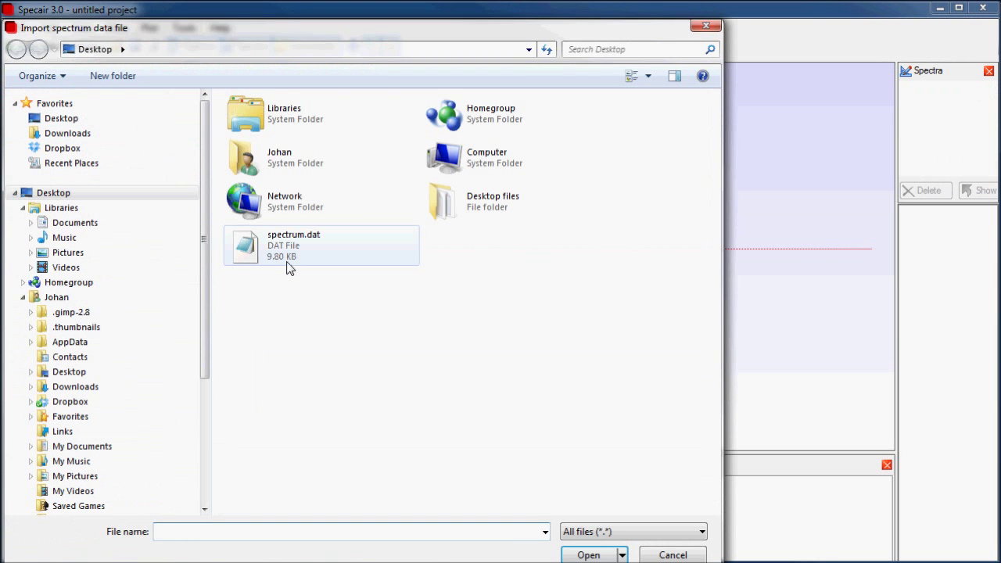
pyautogui.click(286, 266)
pyautogui.click(568, 558)
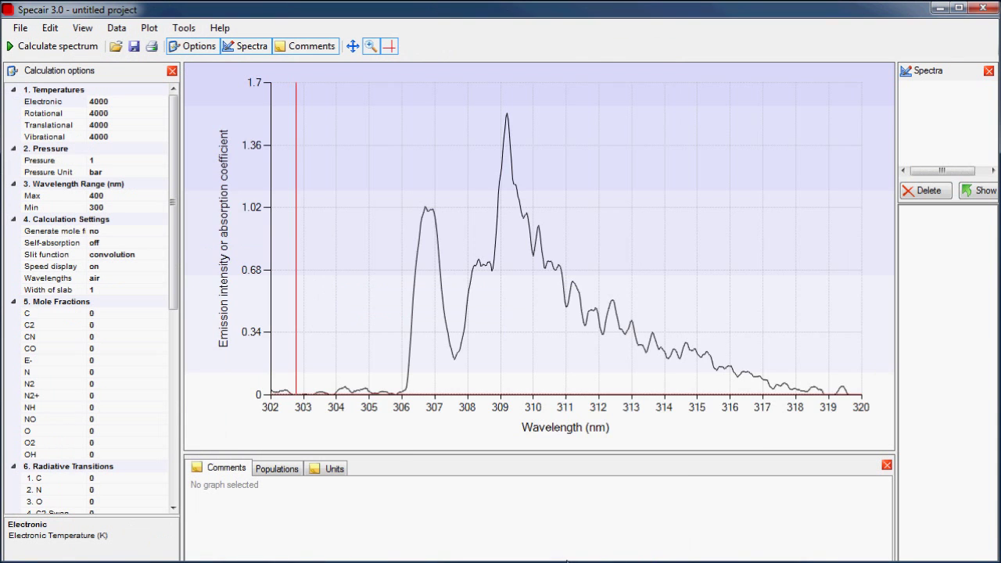
# Give the trapezoidal slit function a 0.66 nm base and 0.22 nm top (FWHM 0.44 nm).
pyautogui.click(184, 27)
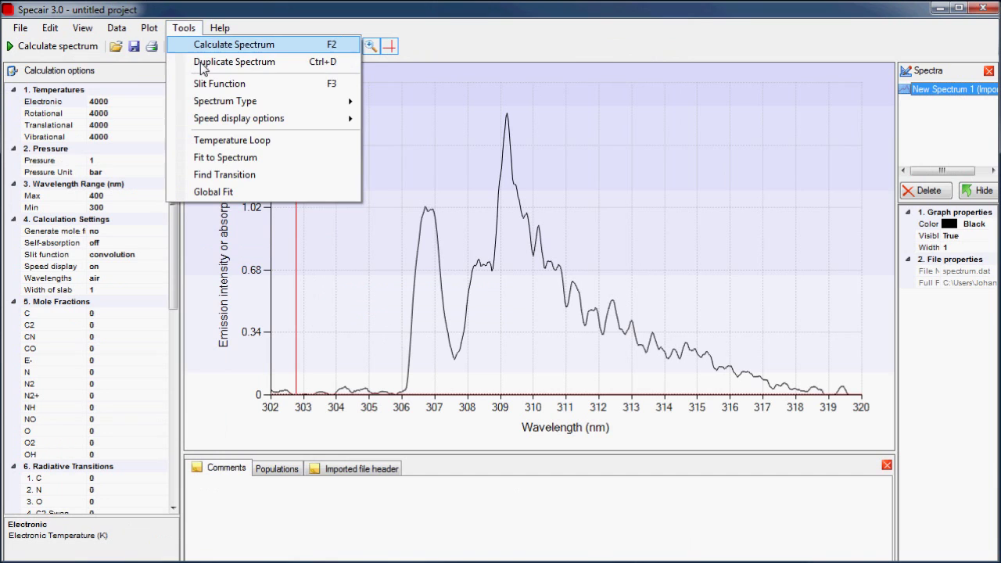
pyautogui.click(211, 89)
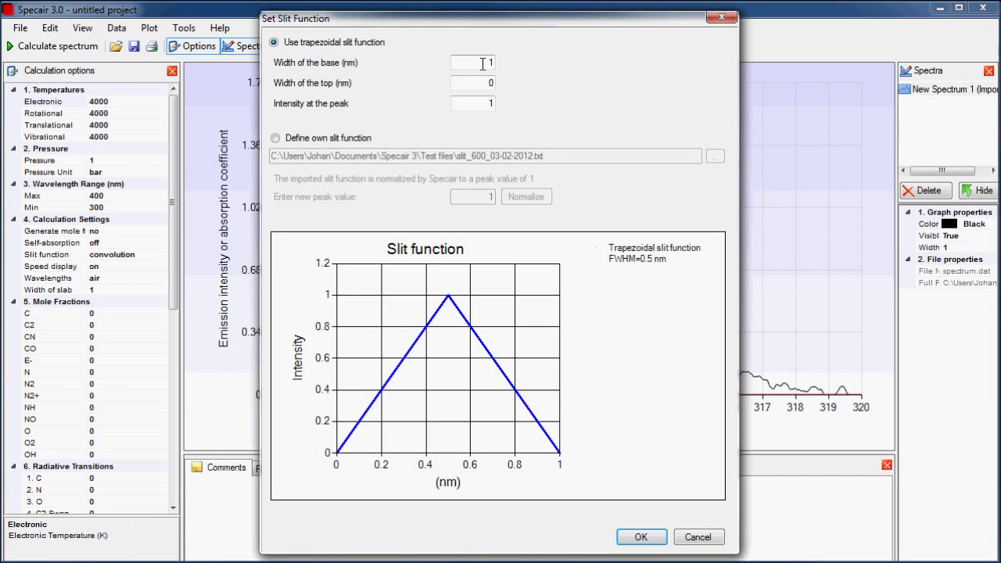
pyautogui.moveTo(481, 63); pyautogui.dragTo(498, 63)
pyautogui.write('0.66')
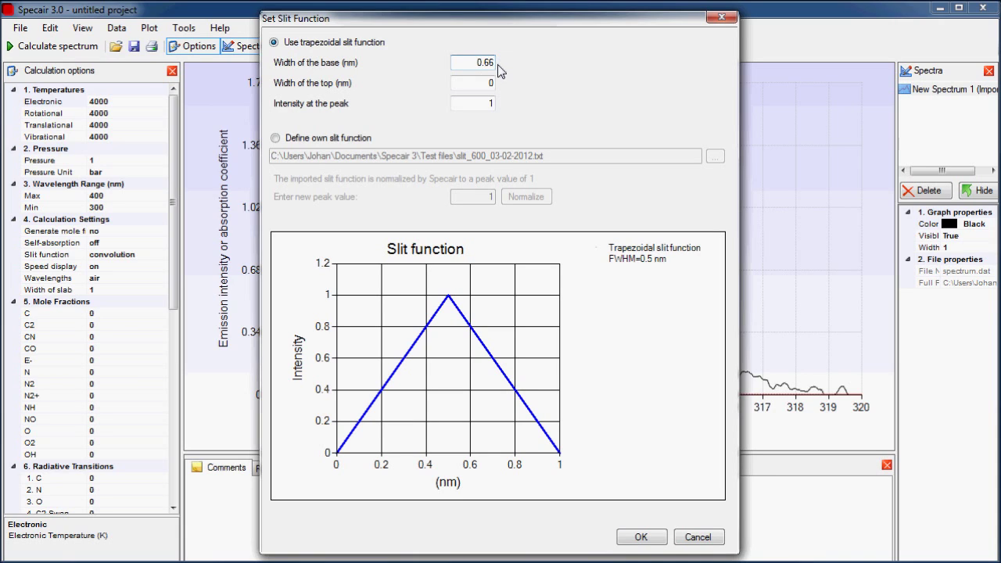
pyautogui.click(489, 83)
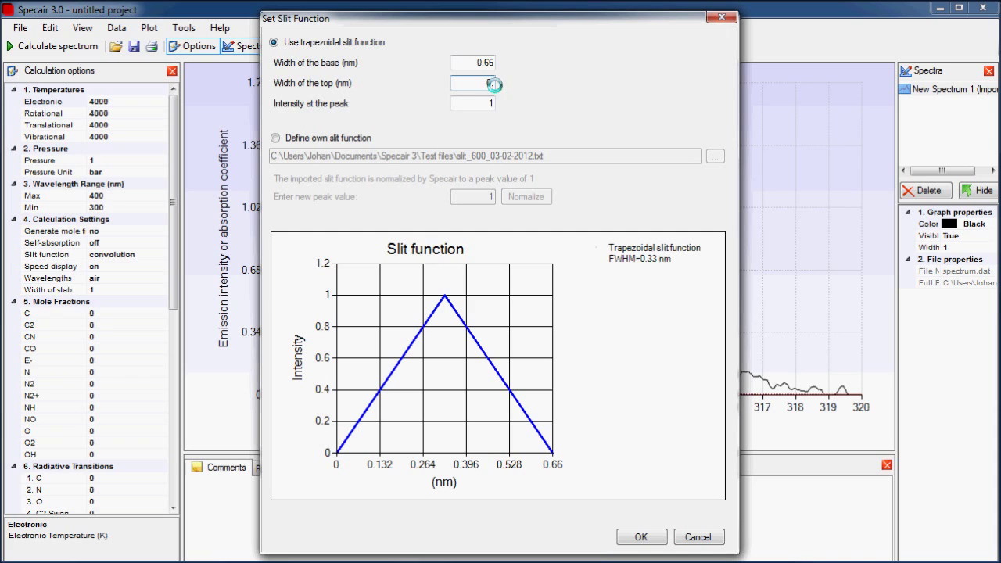
pyautogui.write('0.22')
pyautogui.click(492, 62)
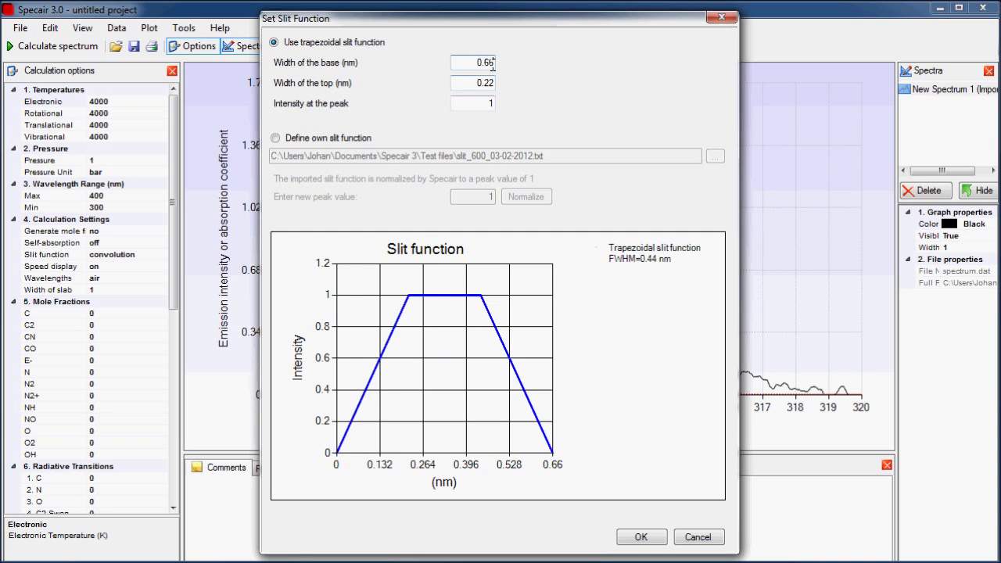
pyautogui.click(641, 536)
# Change the imported spectrum's Width property from 1 to 2.
pyautogui.click(956, 246)
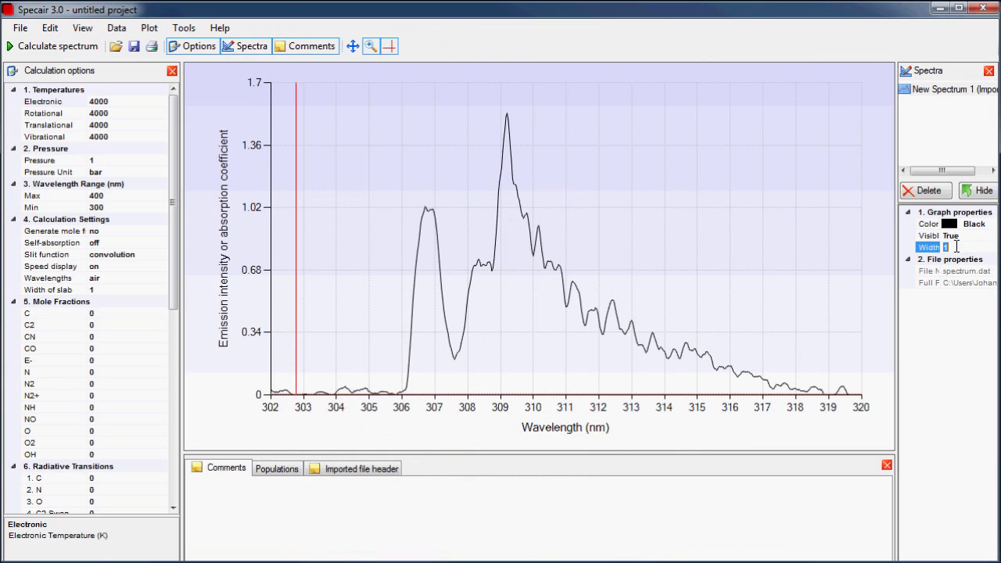
pyautogui.write('2')
pyautogui.press('Return')
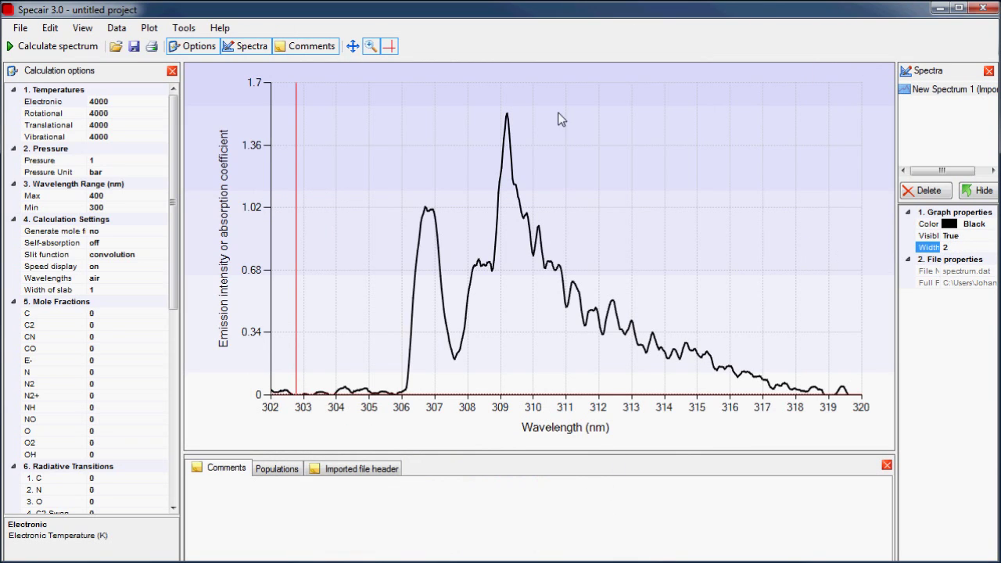
pyautogui.click(190, 30)
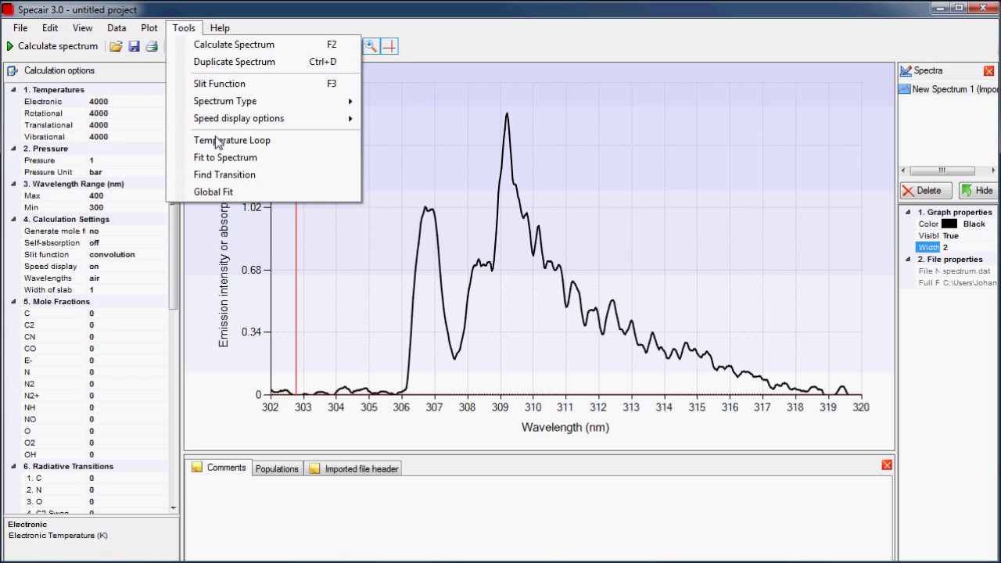
# Find the matching transition, OH A-X at 2000 K (residual 0.039), leaving resolution at 0.1 nm.
pyautogui.click(225, 177)
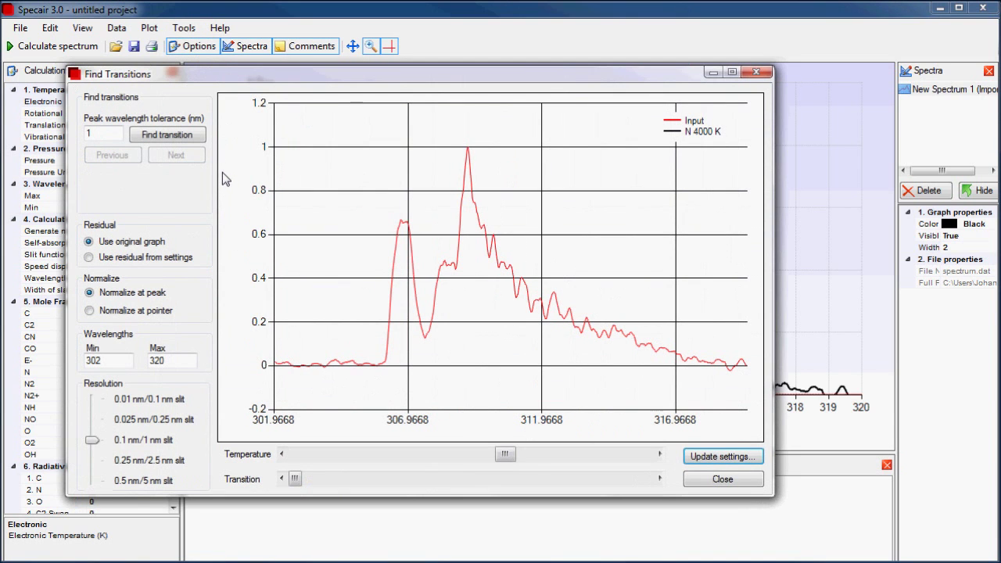
pyautogui.click(167, 135)
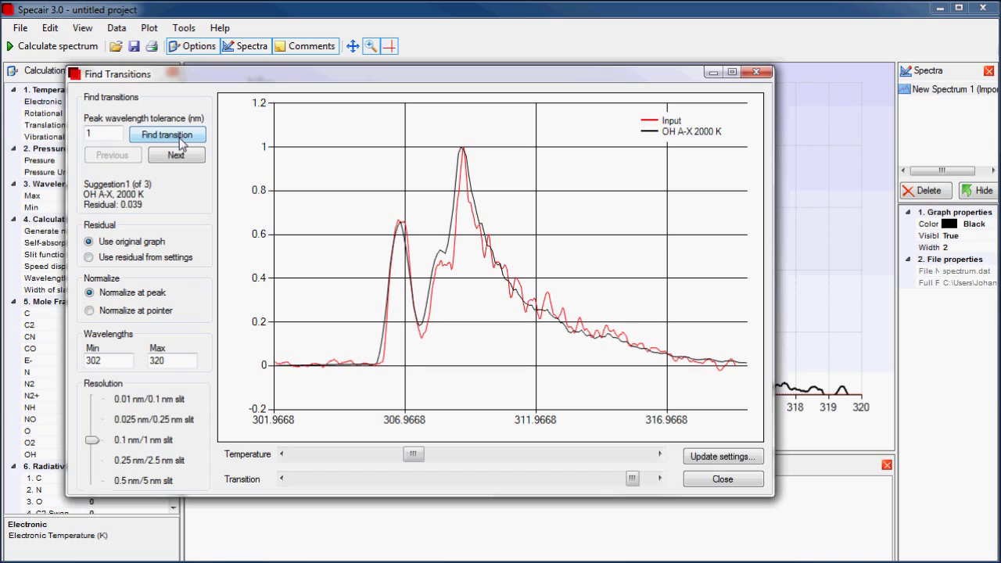
pyautogui.click(92, 441)
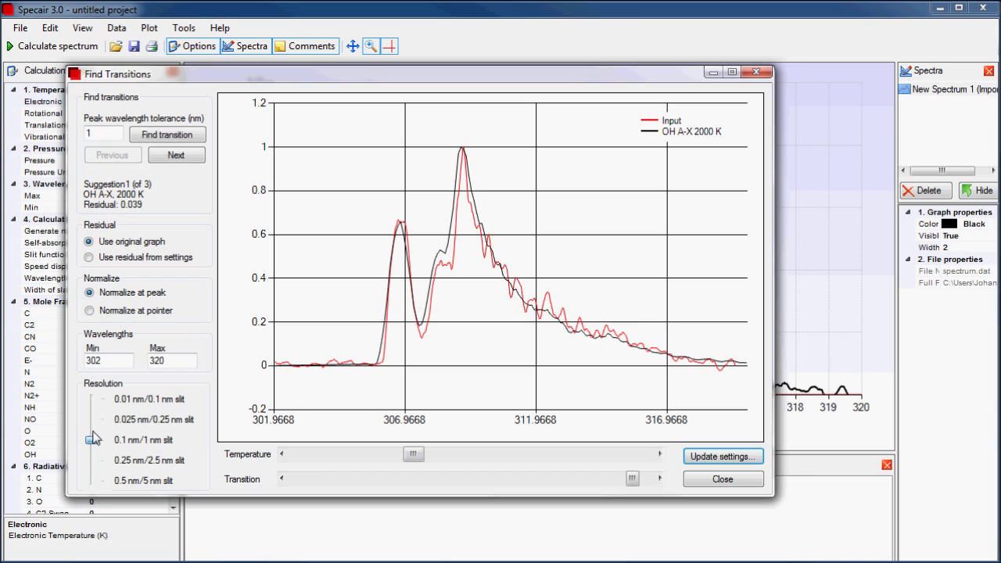
pyautogui.click(93, 430)
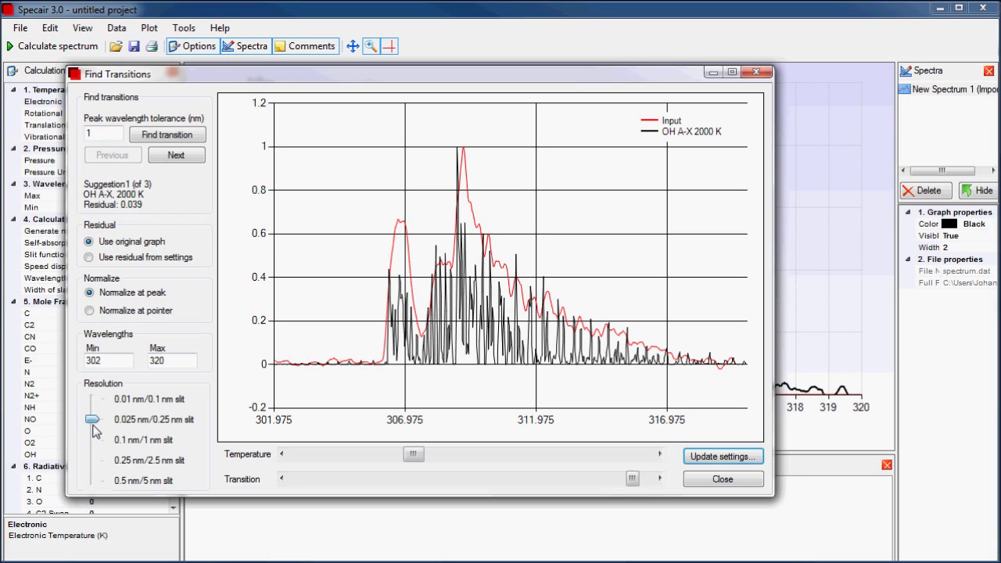
pyautogui.click(94, 430)
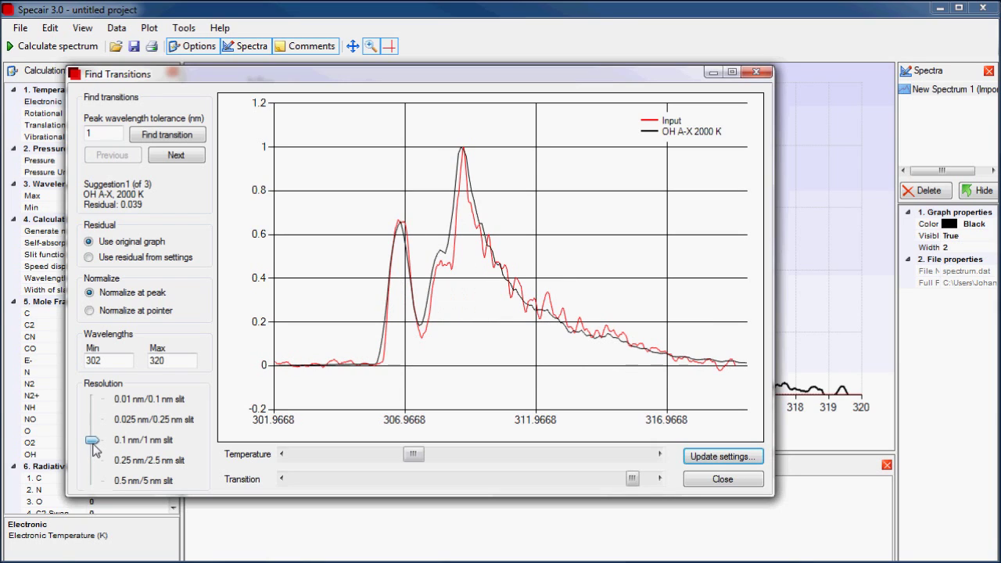
pyautogui.click(96, 467)
pyautogui.moveTo(95, 467)
pyautogui.mouseDown()
pyautogui.moveTo(95, 477)
pyautogui.moveTo(97, 450)
pyautogui.mouseUp()
# Carry the suggested OH A-X fit into the settings and recalculate, adding New Spectrum 2 at 2195 K.
pyautogui.click(744, 458)
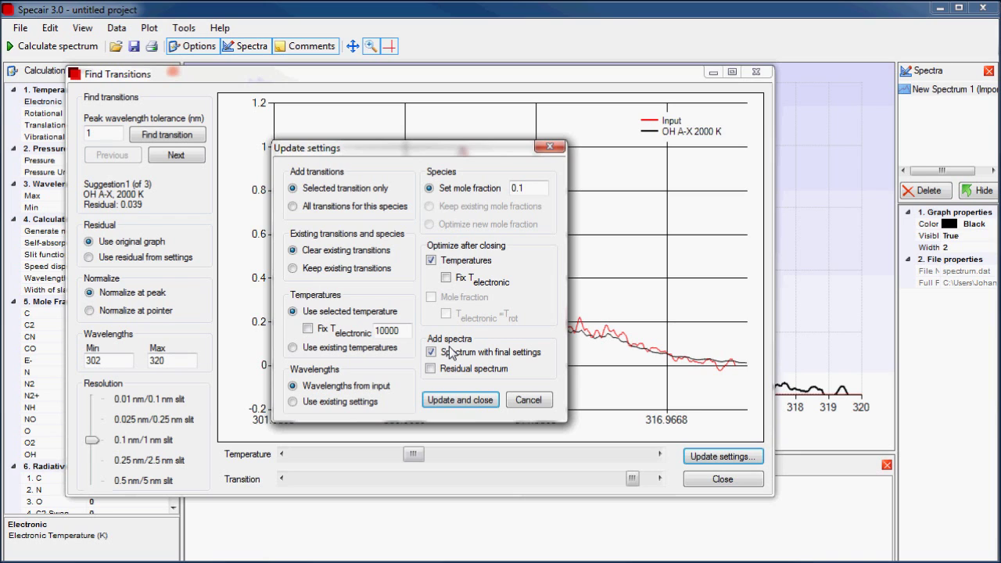
pyautogui.click(458, 399)
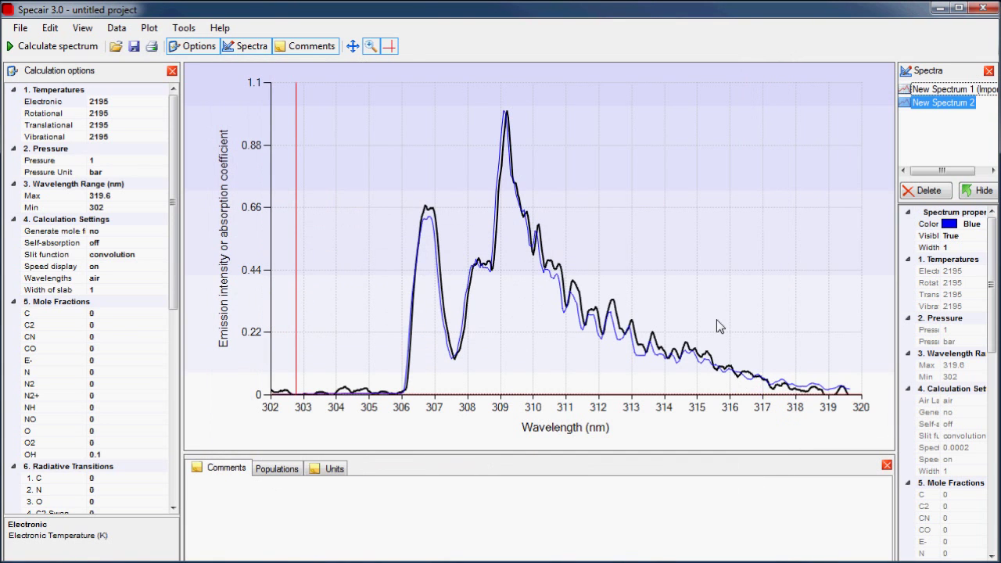
# Set the blue New Spectrum 2 curve's line width to 2.
pyautogui.click(948, 247)
pyautogui.write('2')
pyautogui.click(962, 236)
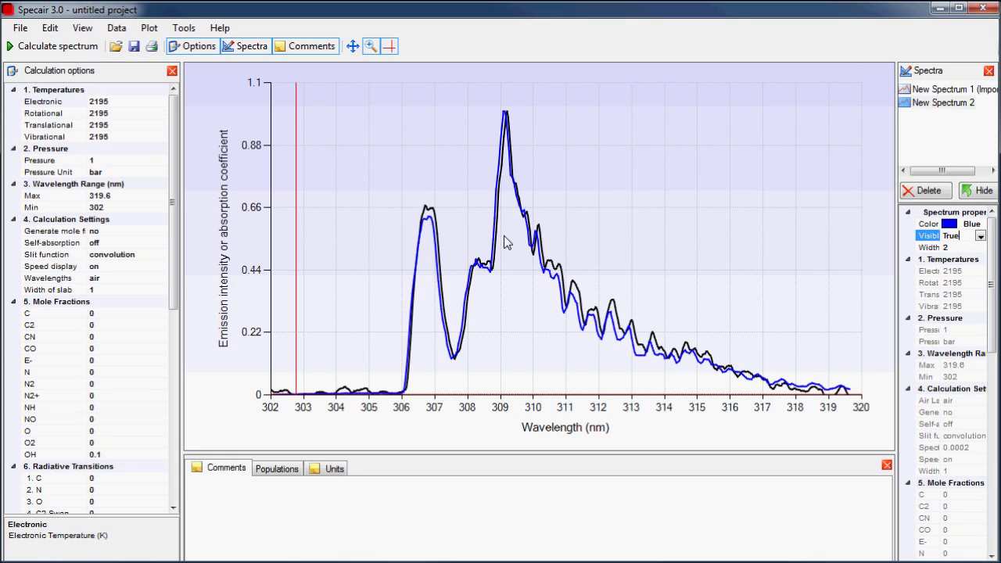
# Zoom into the 309 nm peak and compare the calculated peak near 309.10 nm with the measured one.
pyautogui.moveTo(490, 90); pyautogui.dragTo(516, 162)
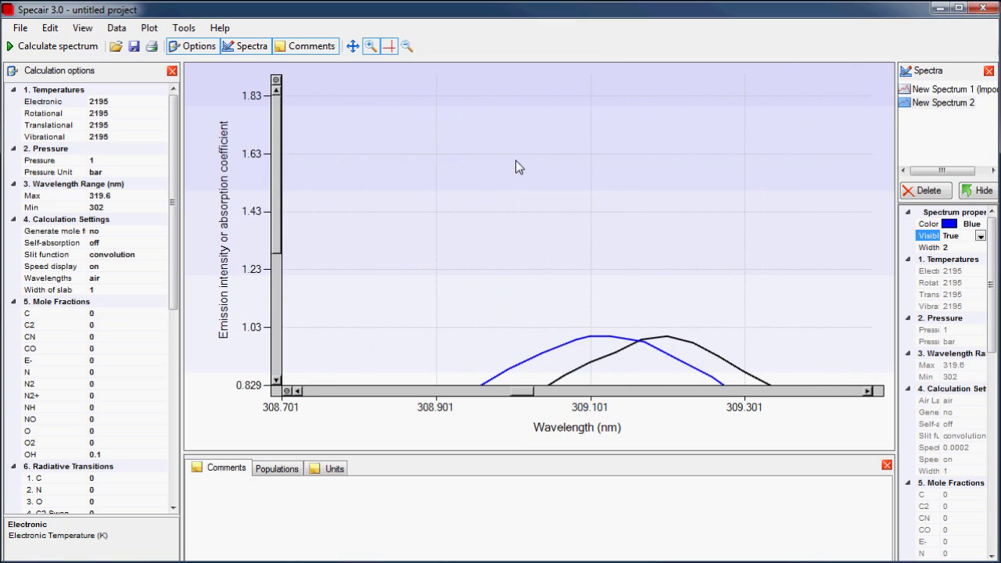
pyautogui.moveTo(495, 381)
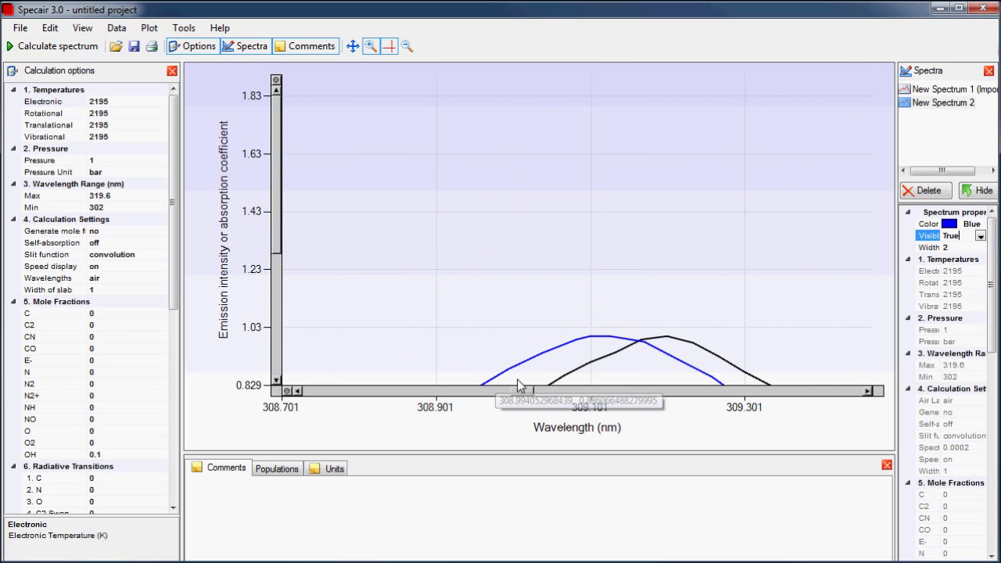
pyautogui.moveTo(565, 383)
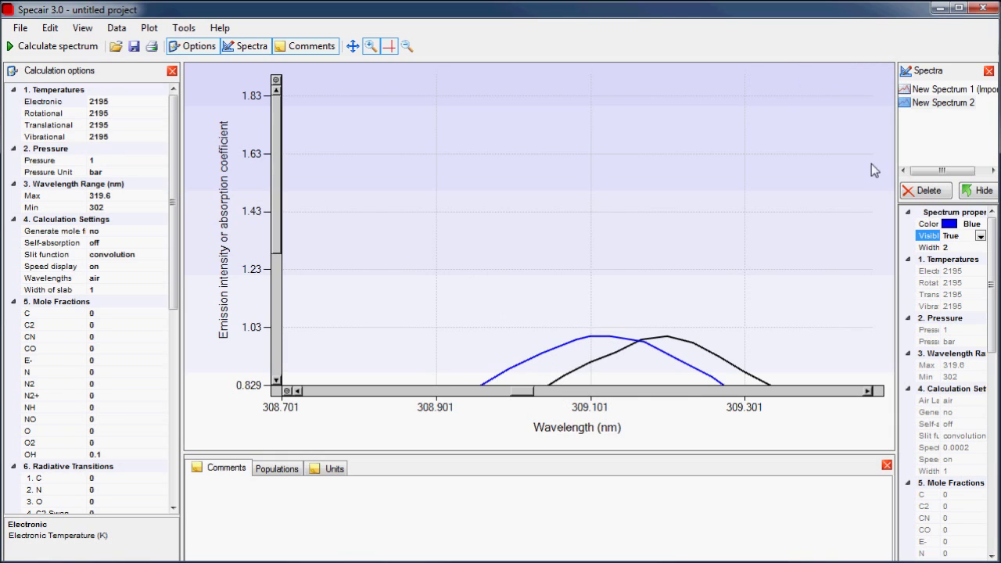
pyautogui.click(926, 91)
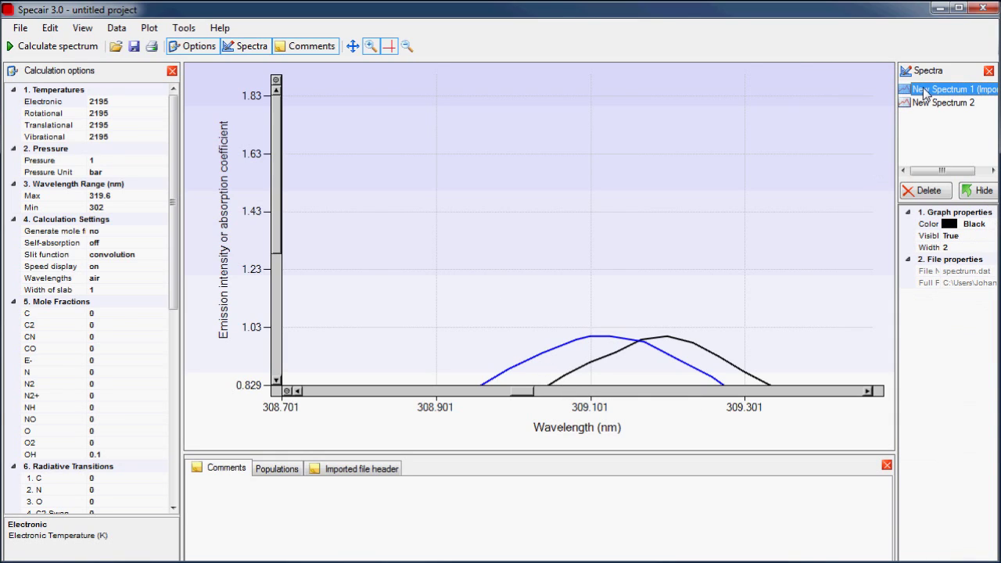
# Use Set X Values with '-' and 0.07 to shift New Spectrum 1 down by 0.07 nm.
pyautogui.click(117, 28)
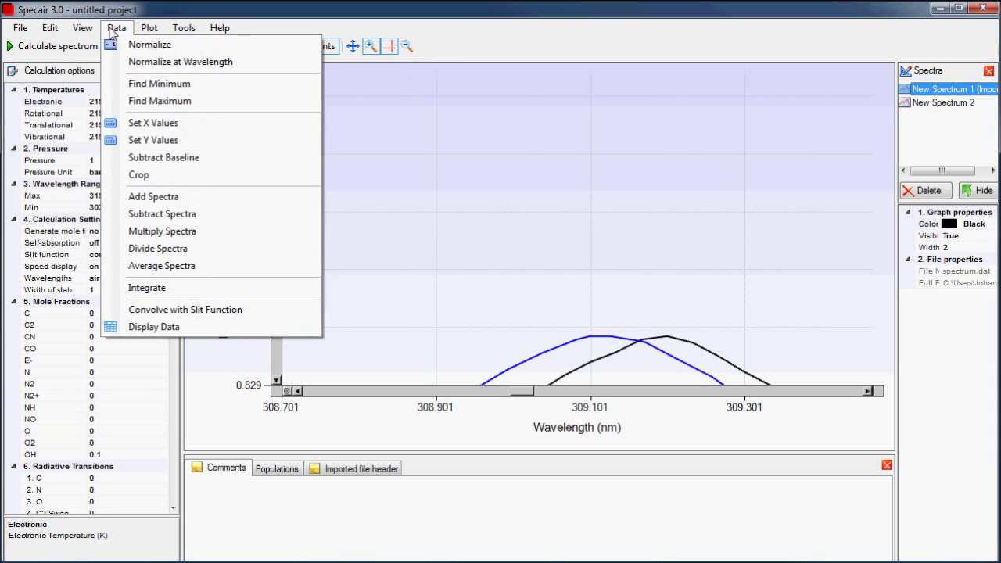
pyautogui.click(148, 124)
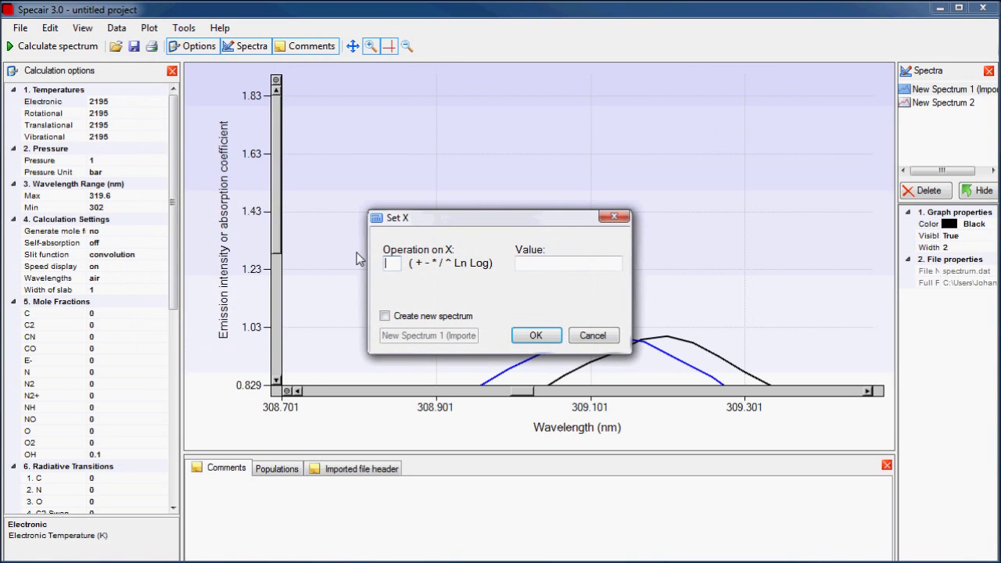
pyautogui.write('-')
pyautogui.press('Tab')
pyautogui.write('0.07')
pyautogui.press('Return')
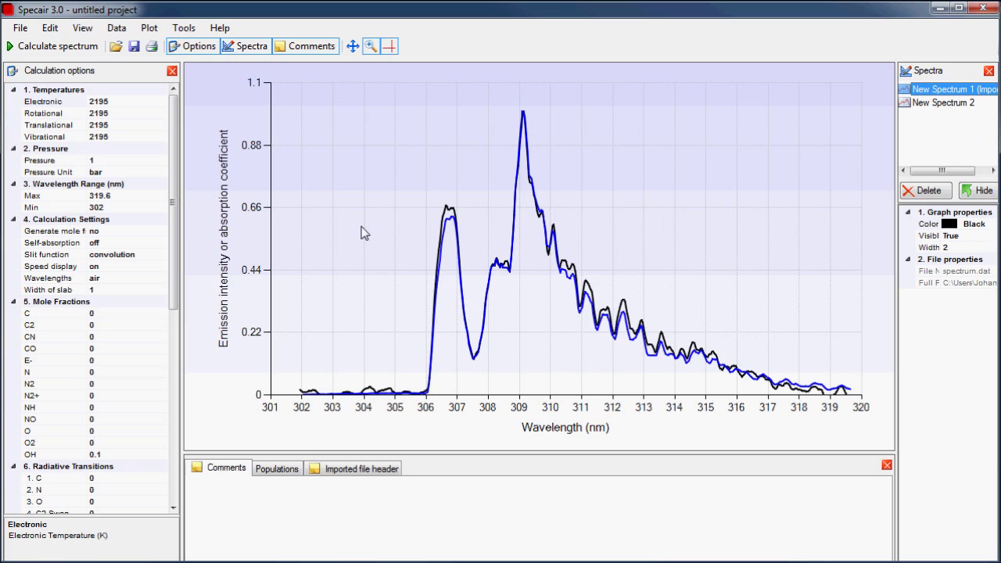
pyautogui.click(185, 29)
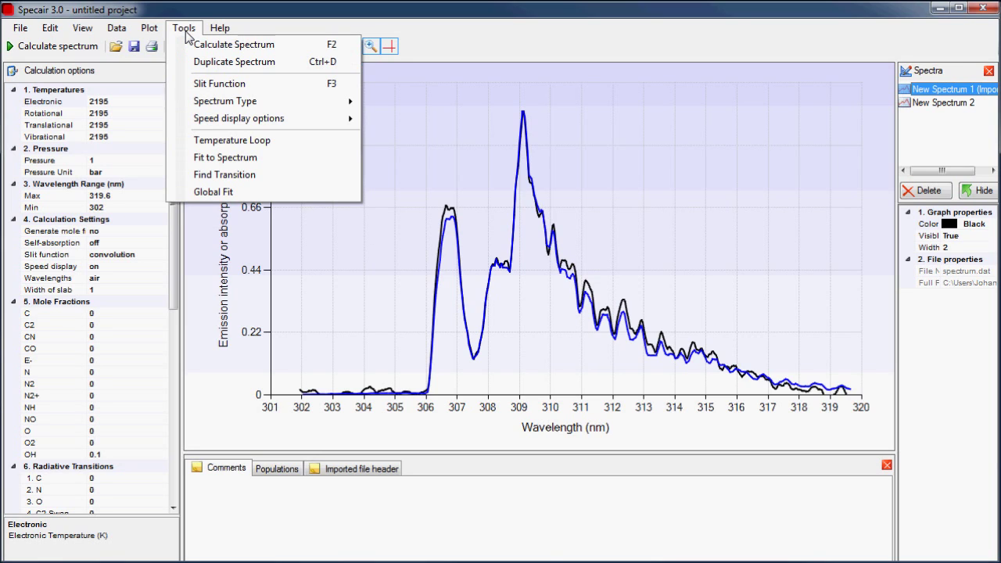
# Optimize the temperatures in Fit to Spectrum, converging at 2381 K (residual 0.0045) as New Spectrum 3.
pyautogui.click(212, 159)
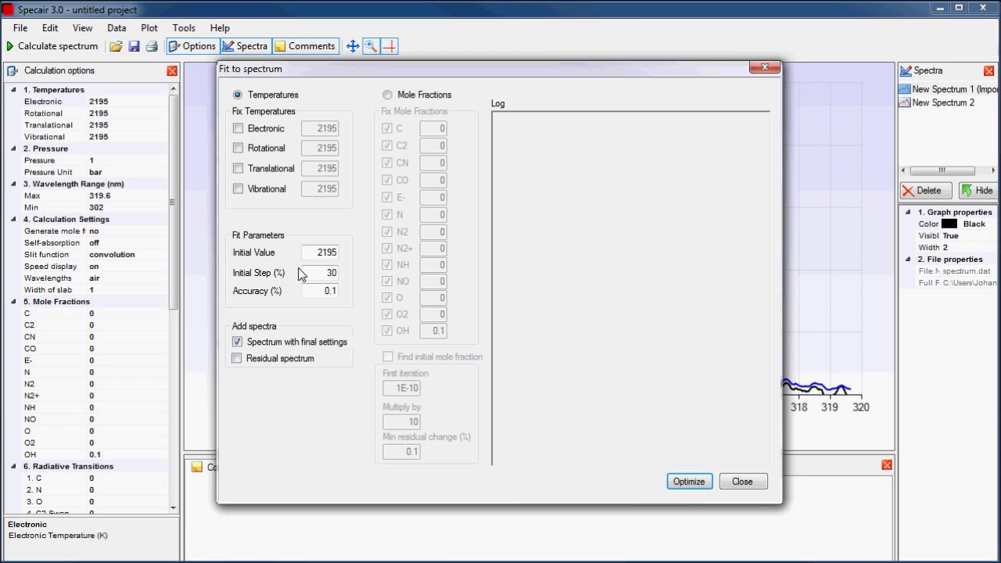
pyautogui.click(681, 482)
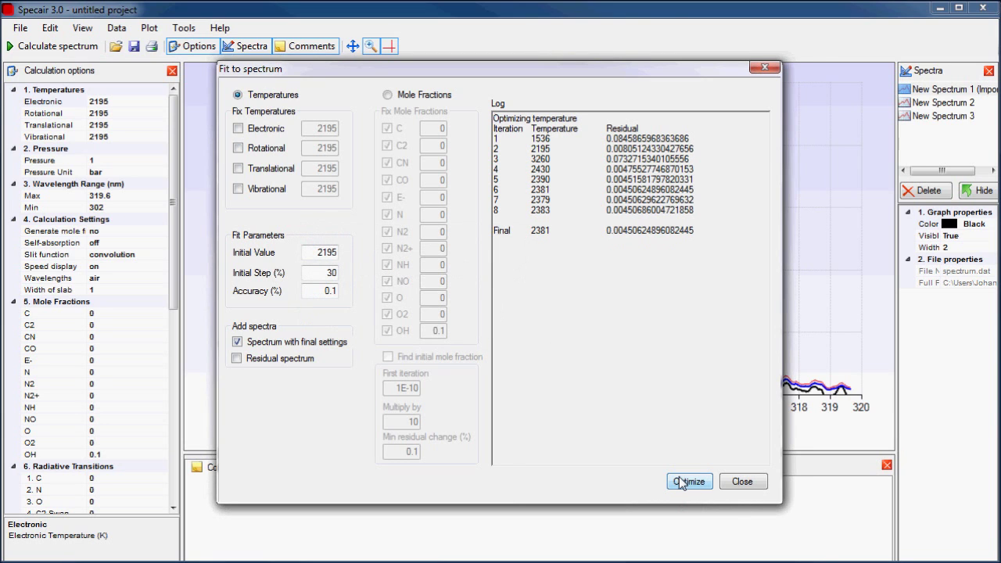
pyautogui.click(724, 483)
# Hide the blue New Spectrum 2 and give the red New Spectrum 3 a line width of 2.
pyautogui.click(956, 105)
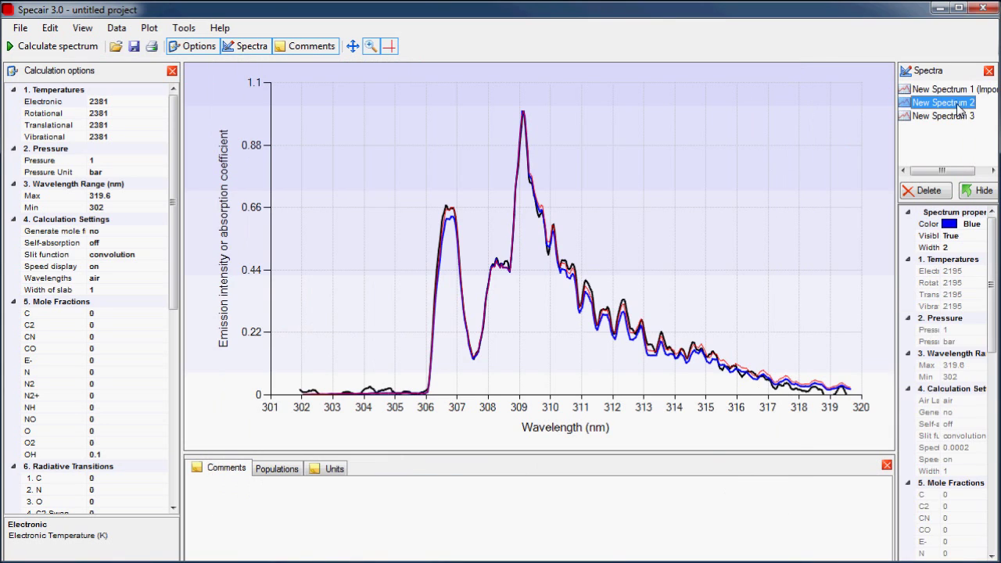
pyautogui.click(988, 193)
pyautogui.click(944, 116)
pyautogui.click(967, 247)
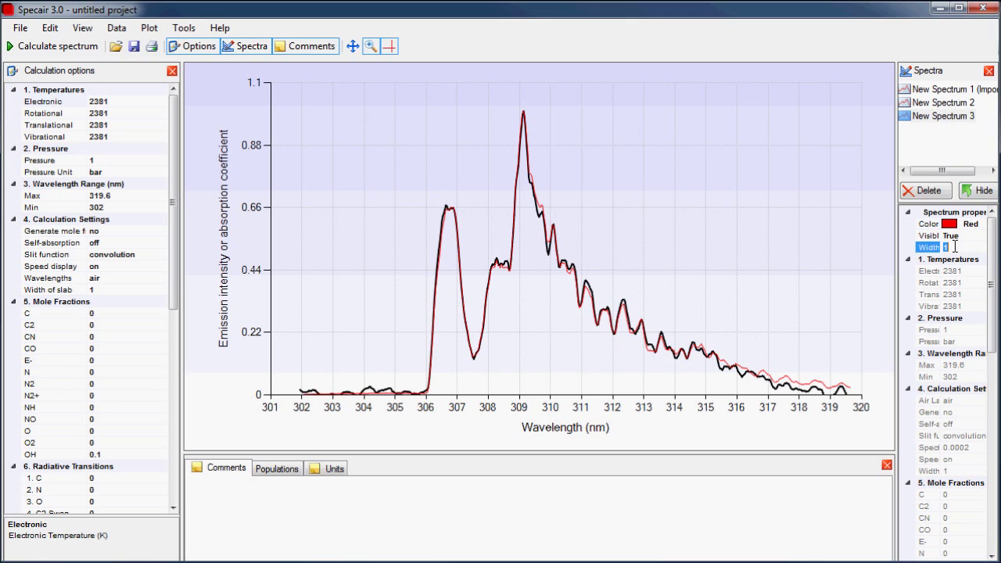
pyautogui.click(965, 235)
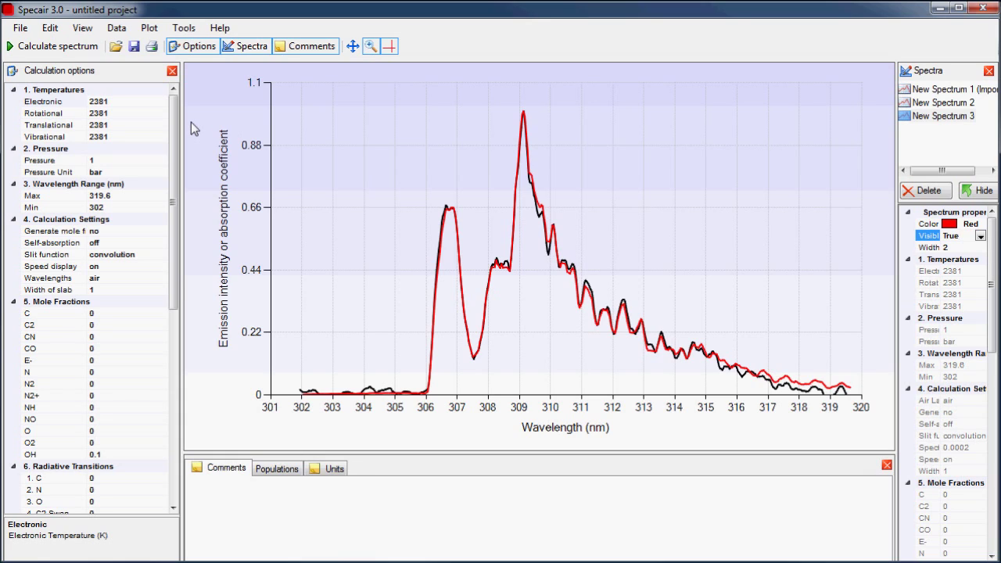
pyautogui.click(111, 102)
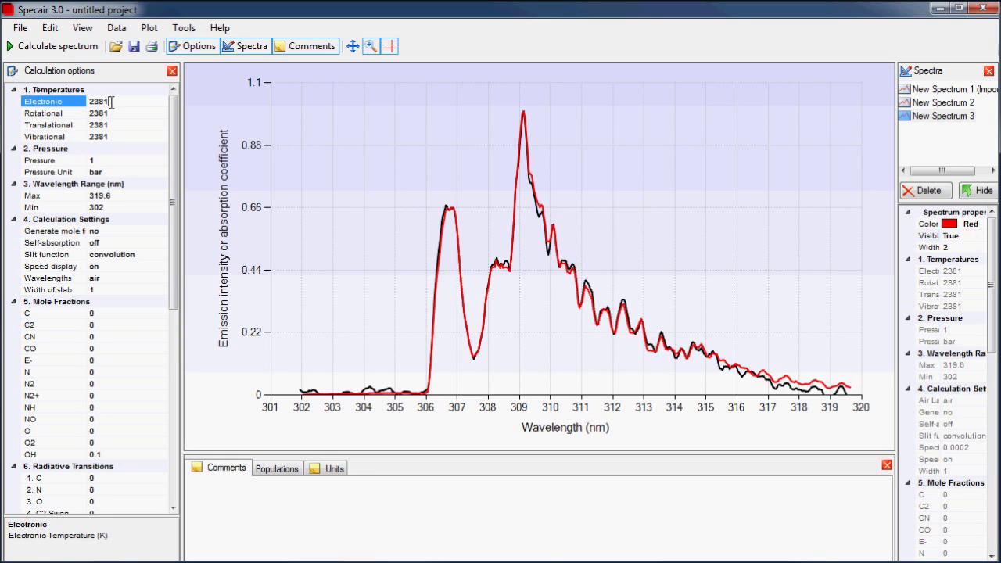